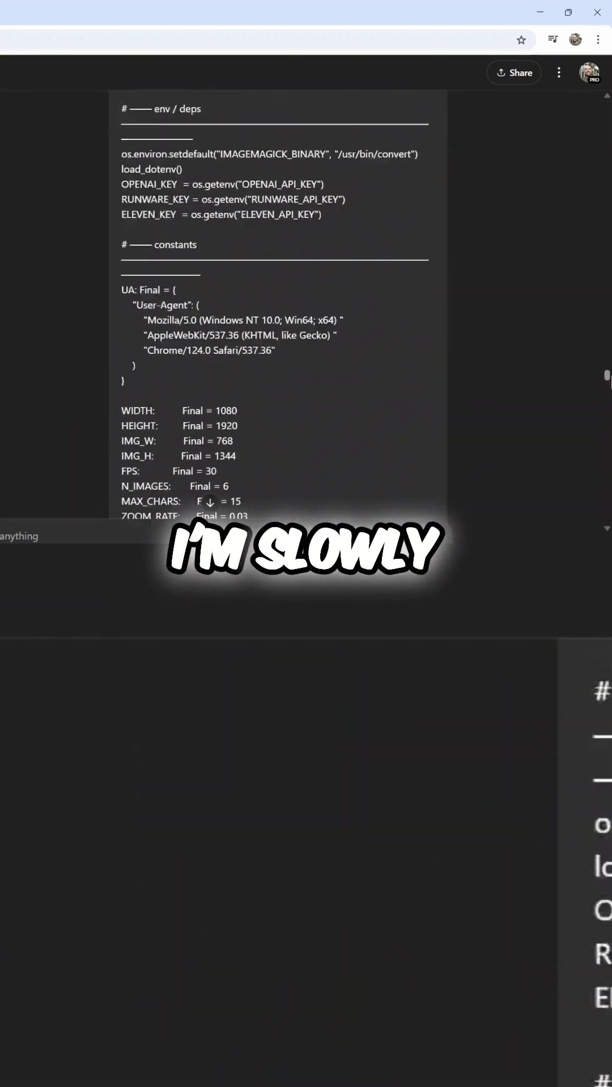
{"action": "scroll", "coordinate": [280, 298], "scroll_direction": "up", "scroll_amount": 10}
{"action": "scroll", "coordinate": [280, 298], "scroll_direction": "up", "scroll_amount": 10}
{"action": "scroll", "coordinate": [281, 298], "scroll_direction": "up", "scroll_amount": 10}
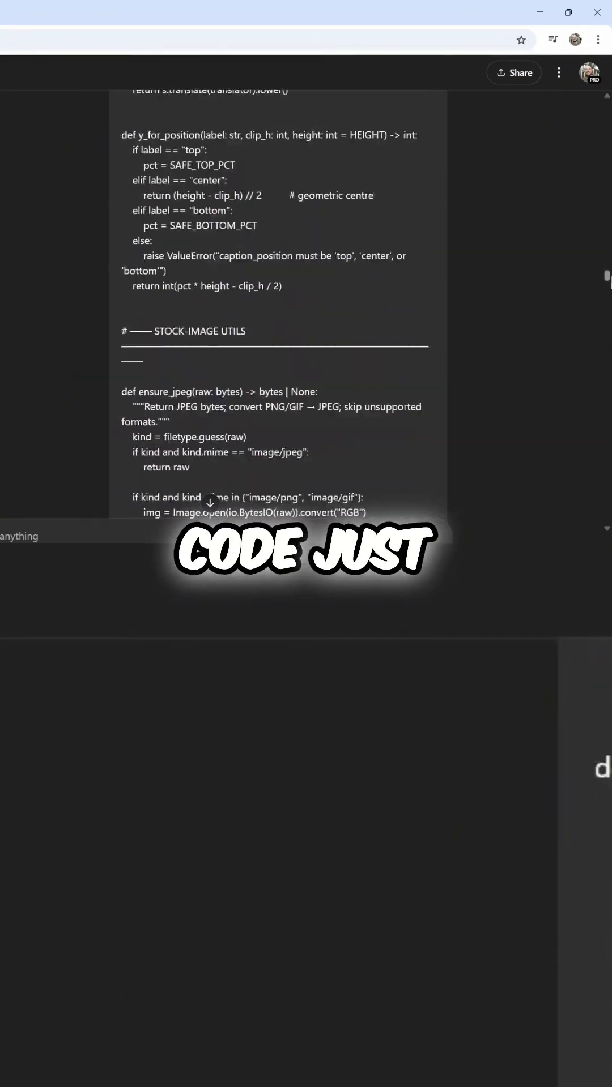
{"action": "scroll", "coordinate": [280, 297], "scroll_direction": "up", "scroll_amount": 10}
{"action": "scroll", "coordinate": [281, 297], "scroll_direction": "up", "scroll_amount": 10}
{"action": "scroll", "coordinate": [281, 298], "scroll_direction": "up", "scroll_amount": 10}
{"action": "scroll", "coordinate": [281, 298], "scroll_direction": "up", "scroll_amount": 10}
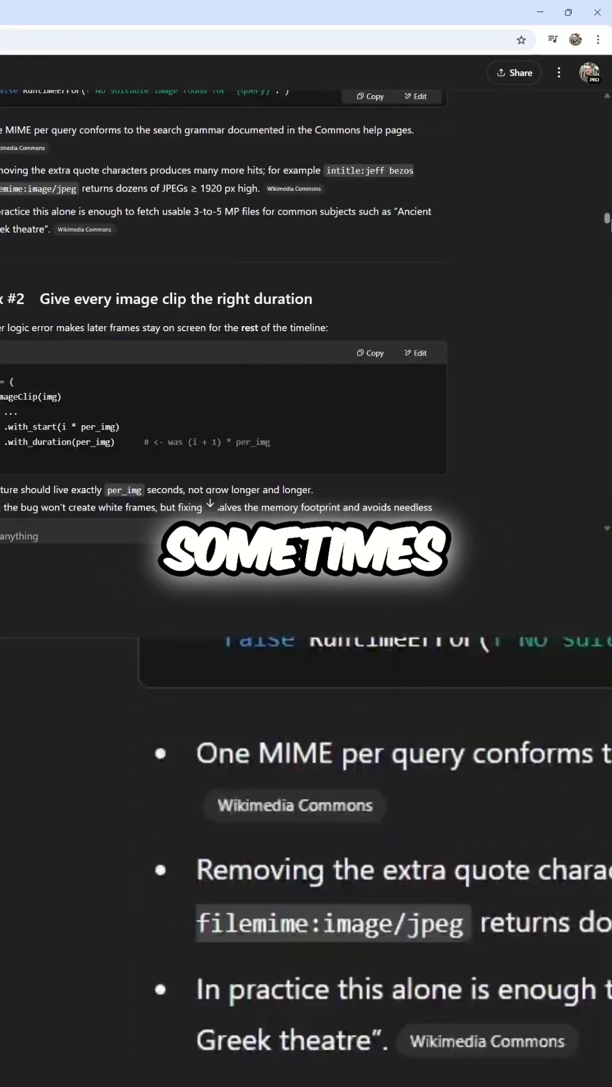
{"action": "scroll", "coordinate": [281, 298], "scroll_direction": "up", "scroll_amount": 10}
{"action": "scroll", "coordinate": [281, 297], "scroll_direction": "up", "scroll_amount": 10}
{"action": "scroll", "coordinate": [281, 297], "scroll_direction": "up", "scroll_amount": 10}
{"action": "scroll", "coordinate": [280, 298], "scroll_direction": "up", "scroll_amount": 5}
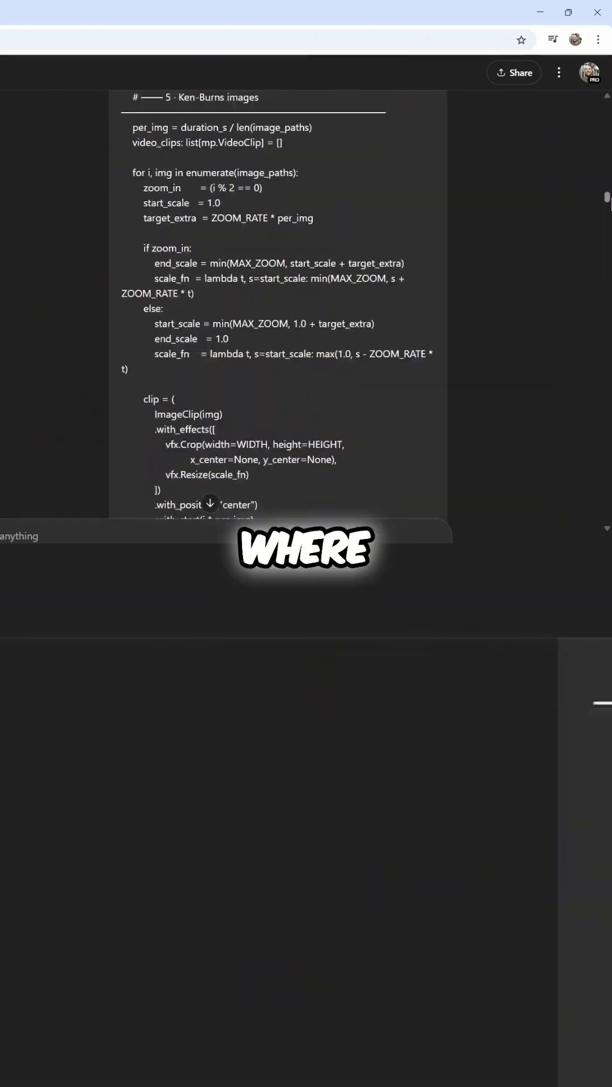
{"action": "scroll", "coordinate": [280, 298], "scroll_direction": "up", "scroll_amount": 10}
{"action": "scroll", "coordinate": [280, 298], "scroll_direction": "up", "scroll_amount": 10}
{"action": "scroll", "coordinate": [281, 297], "scroll_direction": "up", "scroll_amount": 10}
{"action": "scroll", "coordinate": [281, 297], "scroll_direction": "up", "scroll_amount": 10}
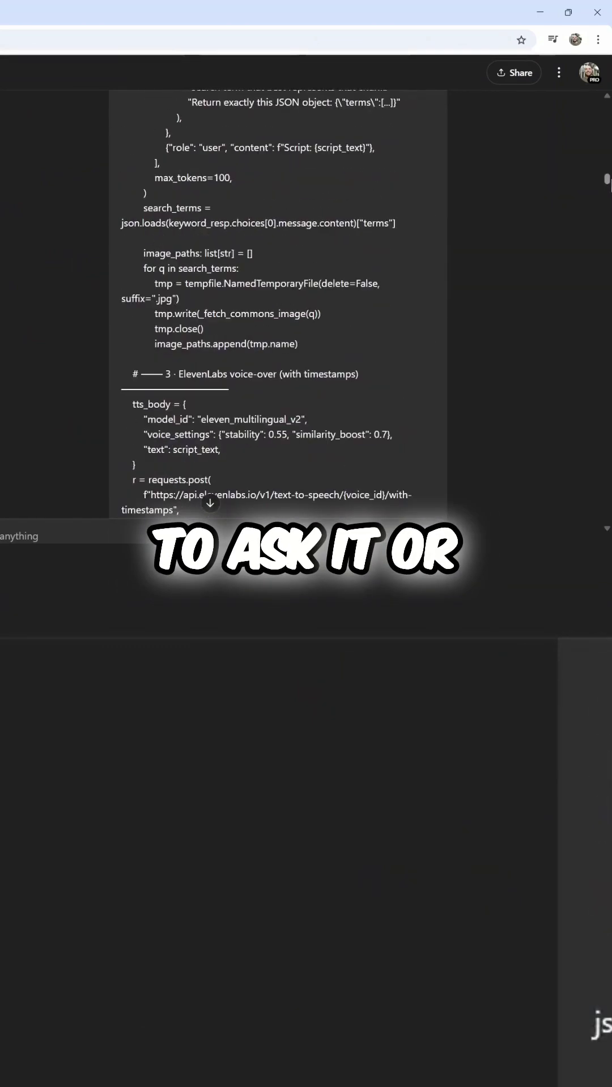
{"action": "scroll", "coordinate": [280, 297], "scroll_direction": "up", "scroll_amount": 10}
{"action": "scroll", "coordinate": [281, 297], "scroll_direction": "up", "scroll_amount": 10}
{"action": "scroll", "coordinate": [280, 298], "scroll_direction": "up", "scroll_amount": 10}
{"action": "scroll", "coordinate": [281, 297], "scroll_direction": "up", "scroll_amount": 10}
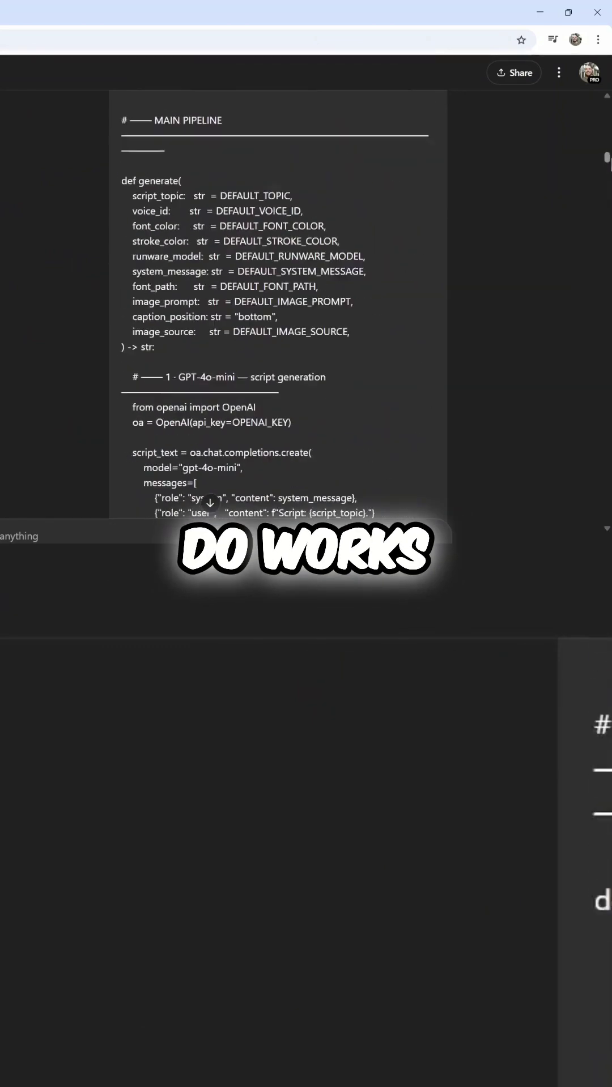
{"action": "scroll", "coordinate": [281, 298], "scroll_direction": "up", "scroll_amount": 5}
{"action": "scroll", "coordinate": [281, 297], "scroll_direction": "up", "scroll_amount": 10}
{"action": "scroll", "coordinate": [280, 298], "scroll_direction": "up", "scroll_amount": 3}
{"action": "scroll", "coordinate": [281, 297], "scroll_direction": "up", "scroll_amount": 10}
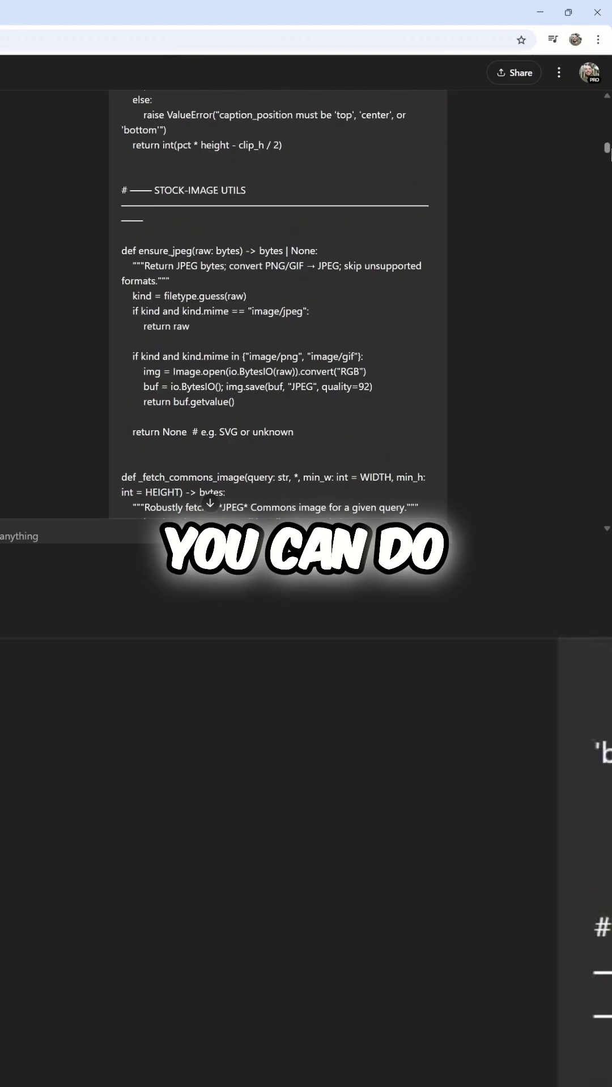
{"action": "scroll", "coordinate": [281, 298], "scroll_direction": "up", "scroll_amount": 5}
{"action": "scroll", "coordinate": [281, 298], "scroll_direction": "up", "scroll_amount": 3}
{"action": "scroll", "coordinate": [280, 298], "scroll_direction": "up", "scroll_amount": 5}
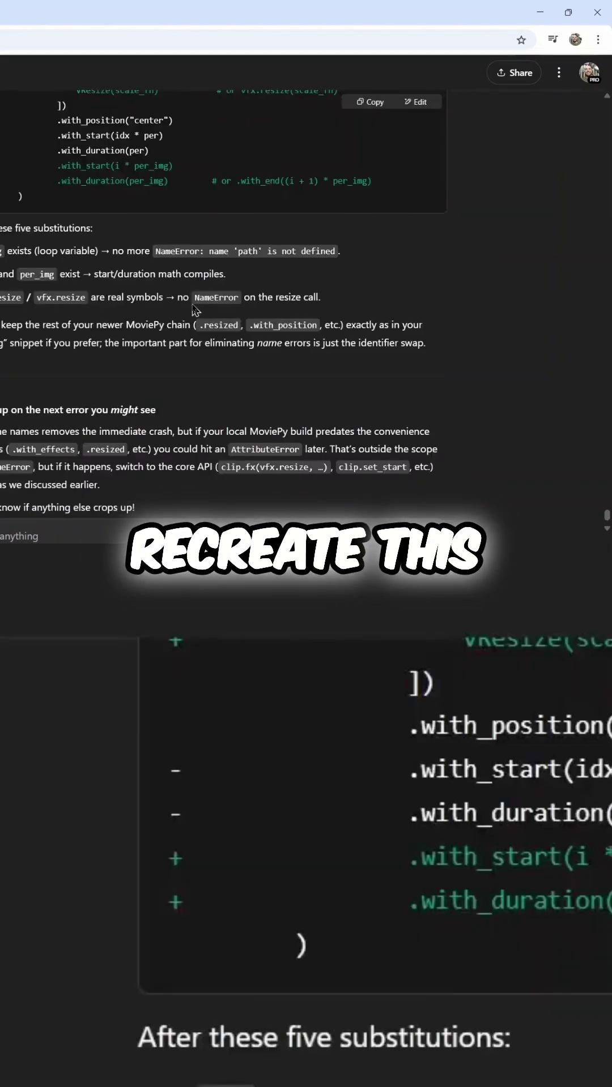
{"action": "scroll", "coordinate": [203, 311], "scroll_direction": "up", "scroll_amount": 1}
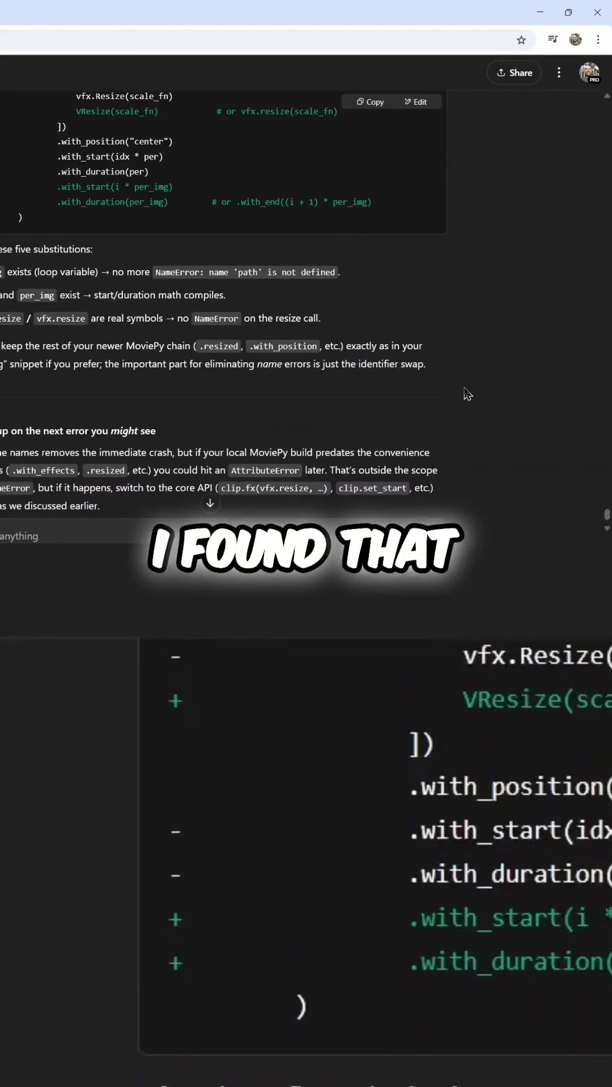
{"action": "scroll", "coordinate": [340, 358], "scroll_direction": "up", "scroll_amount": 3}
{"action": "scroll", "coordinate": [464, 388], "scroll_direction": "up", "scroll_amount": 3}
{"action": "scroll", "coordinate": [466, 393], "scroll_direction": "up", "scroll_amount": 2}
{"action": "scroll", "coordinate": [466, 393], "scroll_direction": "up", "scroll_amount": 2}
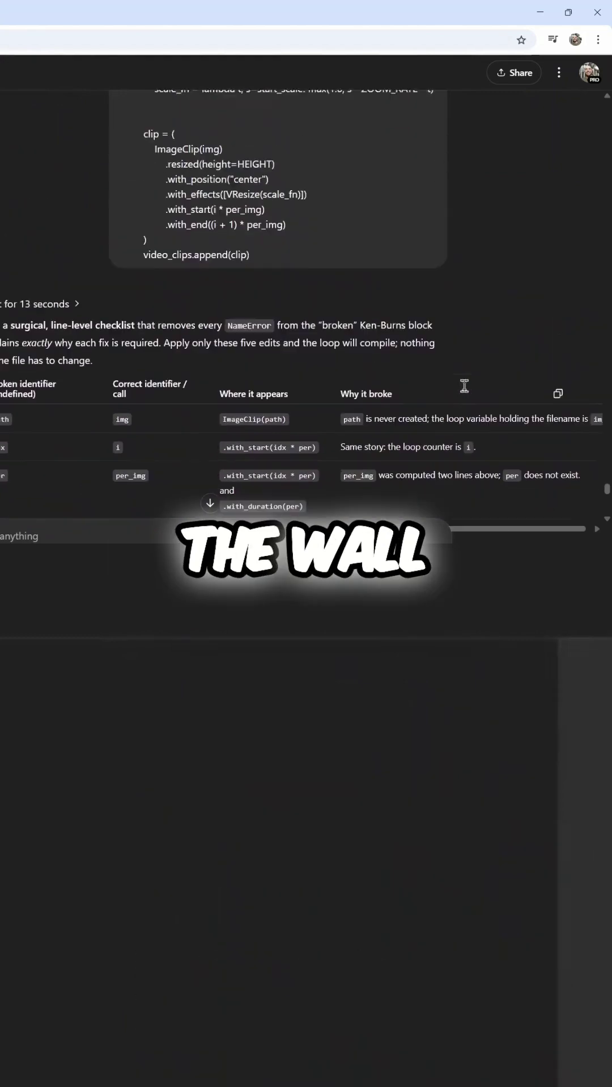
{"action": "scroll", "coordinate": [465, 387], "scroll_direction": "up", "scroll_amount": 3}
{"action": "scroll", "coordinate": [464, 387], "scroll_direction": "up", "scroll_amount": 3}
{"action": "scroll", "coordinate": [464, 385], "scroll_direction": "up", "scroll_amount": 3}
{"action": "scroll", "coordinate": [464, 385], "scroll_direction": "up", "scroll_amount": 3}
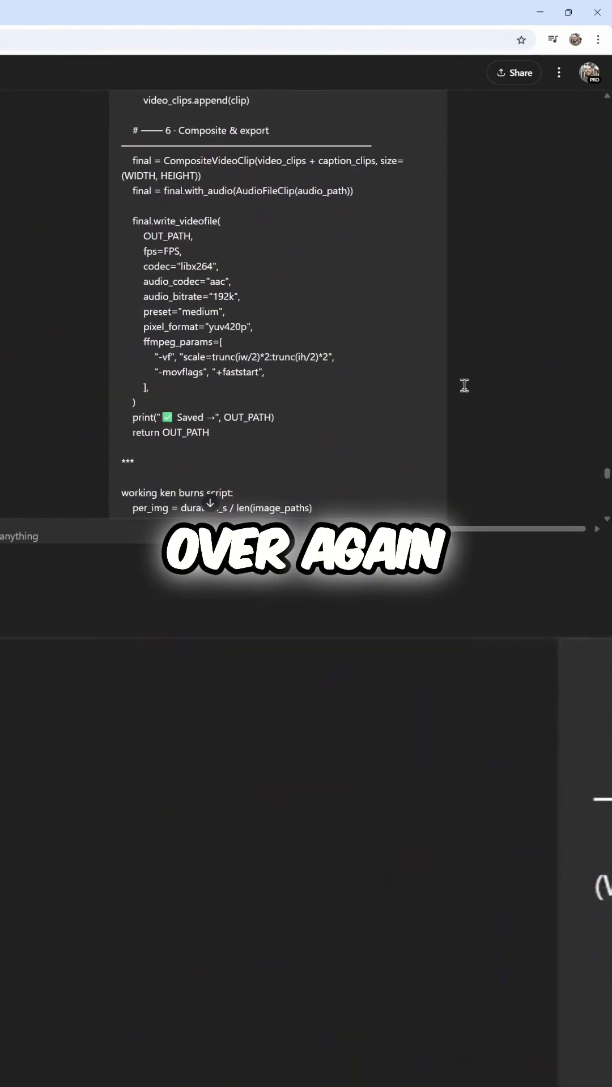
{"action": "scroll", "coordinate": [464, 385], "scroll_direction": "up", "scroll_amount": 2}
{"action": "scroll", "coordinate": [468, 392], "scroll_direction": "up", "scroll_amount": 2}
{"action": "scroll", "coordinate": [466, 392], "scroll_direction": "up", "scroll_amount": 3}
{"action": "scroll", "coordinate": [466, 392], "scroll_direction": "up", "scroll_amount": 2}
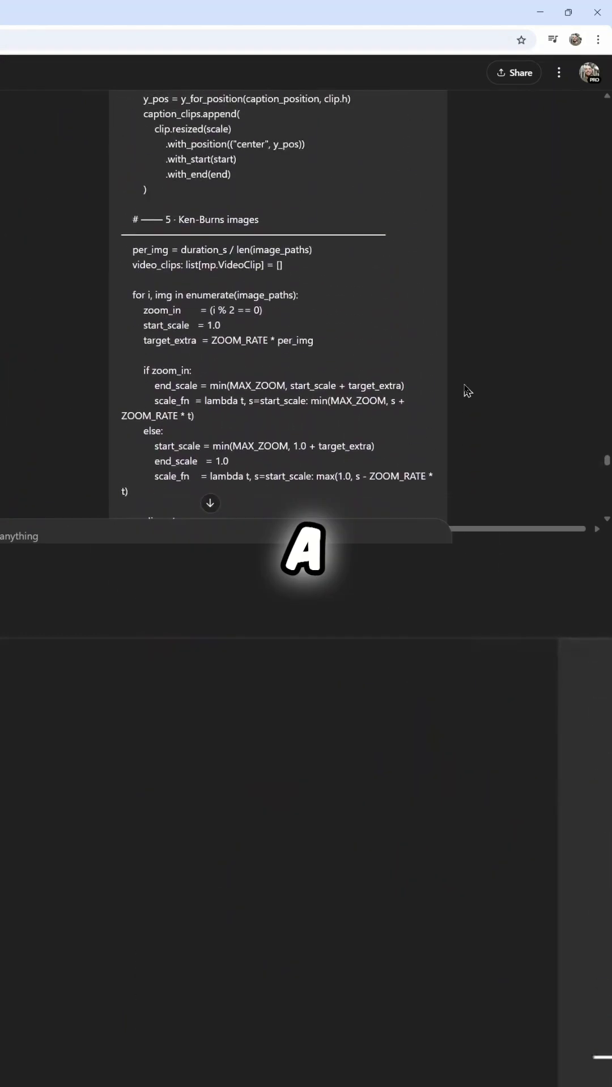
{"action": "scroll", "coordinate": [466, 392], "scroll_direction": "up", "scroll_amount": 2}
{"action": "scroll", "coordinate": [466, 391], "scroll_direction": "up", "scroll_amount": 3}
{"action": "scroll", "coordinate": [466, 392], "scroll_direction": "up", "scroll_amount": 2}
{"action": "scroll", "coordinate": [465, 392], "scroll_direction": "up", "scroll_amount": 2}
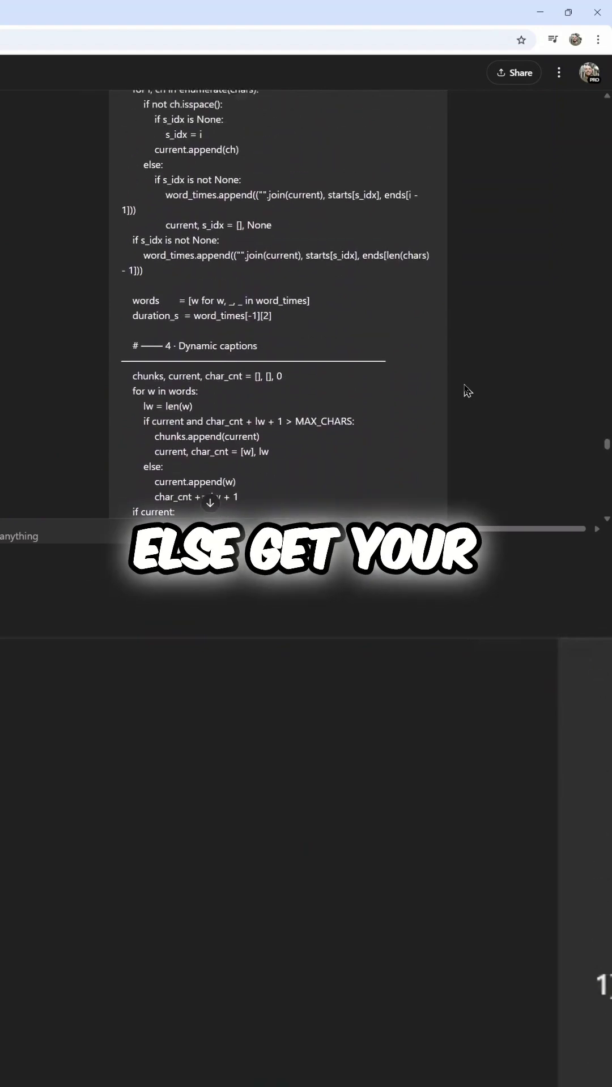
{"action": "scroll", "coordinate": [466, 391], "scroll_direction": "up", "scroll_amount": 3}
{"action": "scroll", "coordinate": [466, 392], "scroll_direction": "up", "scroll_amount": 2}
{"action": "scroll", "coordinate": [466, 392], "scroll_direction": "up", "scroll_amount": 2}
{"action": "scroll", "coordinate": [466, 392], "scroll_direction": "up", "scroll_amount": 3}
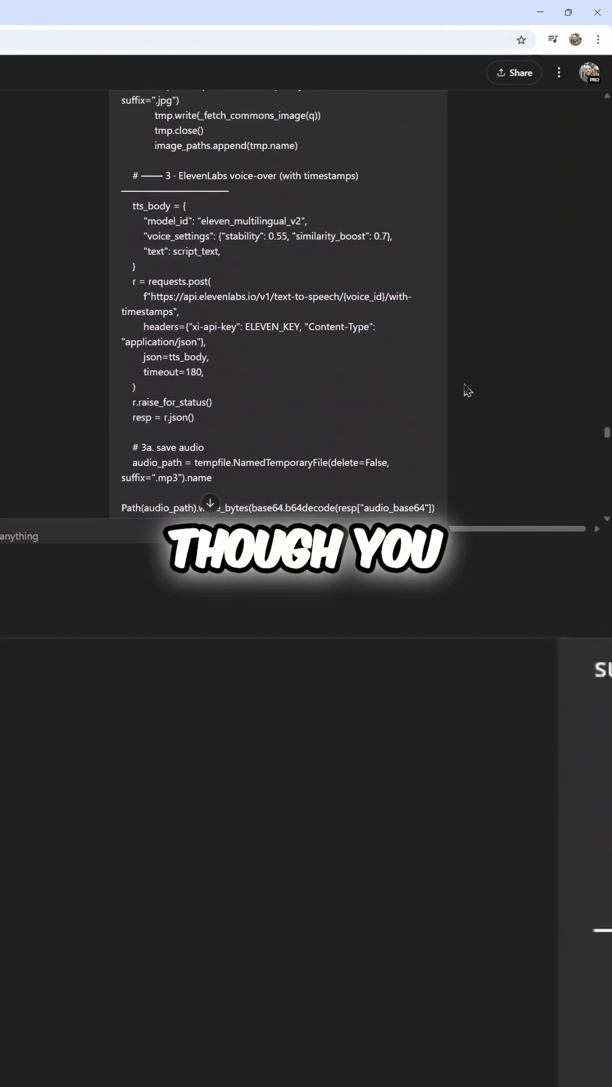
{"action": "scroll", "coordinate": [466, 392], "scroll_direction": "up", "scroll_amount": 3}
{"action": "scroll", "coordinate": [466, 392], "scroll_direction": "up", "scroll_amount": 3}
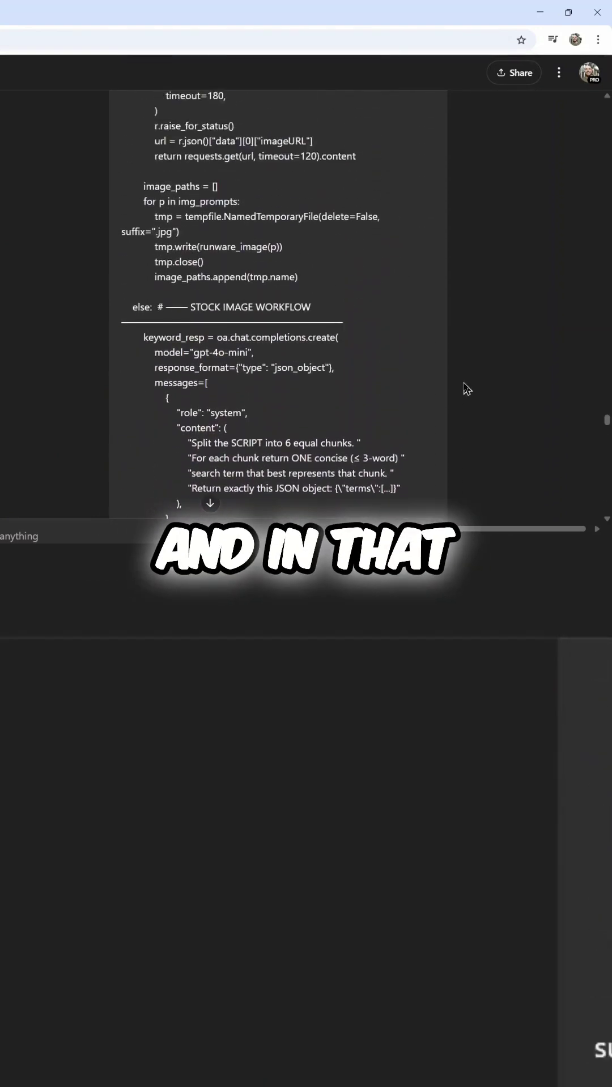
{"action": "scroll", "coordinate": [465, 389], "scroll_direction": "up", "scroll_amount": 2}
{"action": "scroll", "coordinate": [465, 390], "scroll_direction": "up", "scroll_amount": 3}
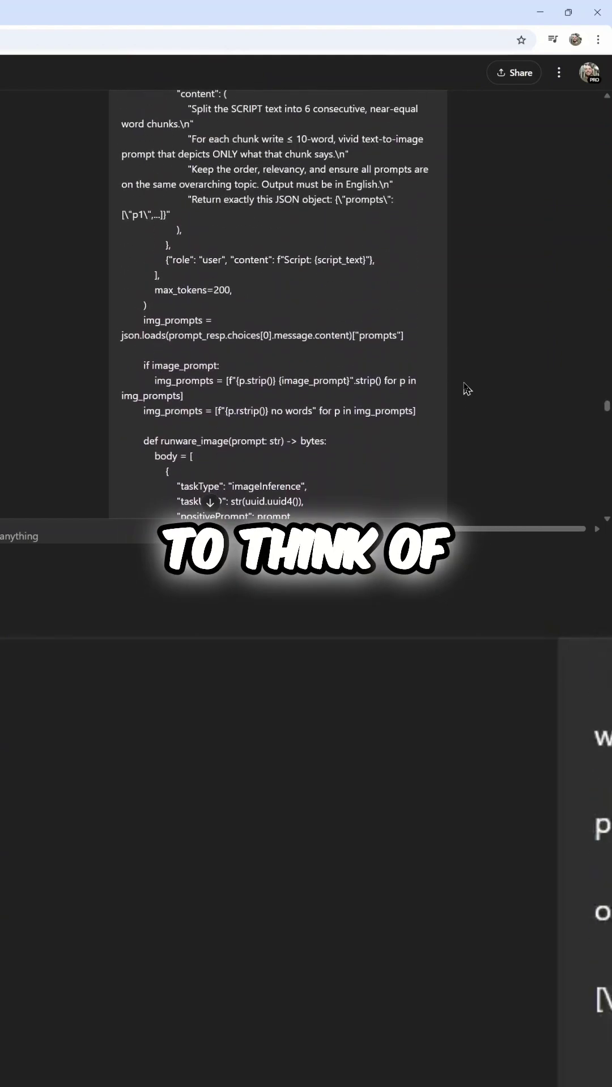
{"action": "scroll", "coordinate": [466, 389], "scroll_direction": "up", "scroll_amount": 5}
{"action": "scroll", "coordinate": [466, 389], "scroll_direction": "up", "scroll_amount": 4}
{"action": "scroll", "coordinate": [466, 389], "scroll_direction": "up", "scroll_amount": 6}
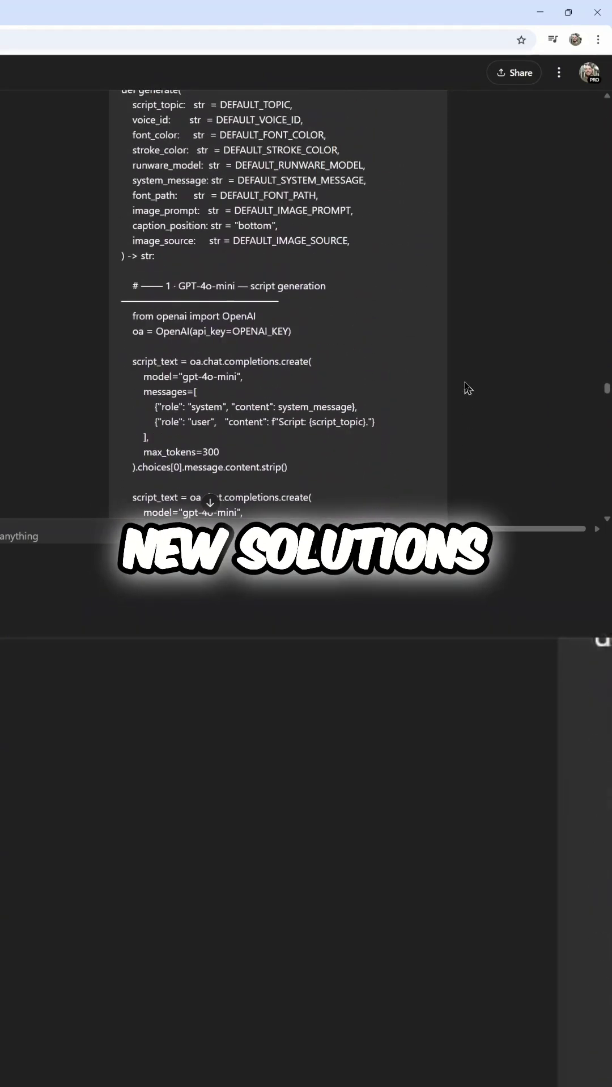
{"action": "scroll", "coordinate": [466, 390], "scroll_direction": "up", "scroll_amount": 3}
{"action": "scroll", "coordinate": [466, 388], "scroll_direction": "up", "scroll_amount": 3}
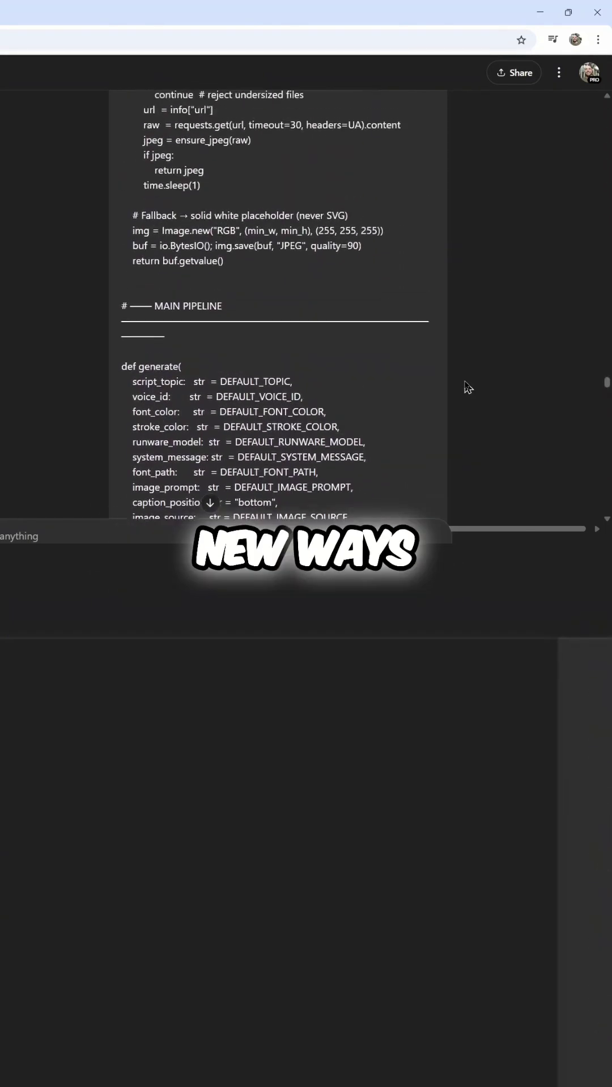
{"action": "scroll", "coordinate": [466, 387], "scroll_direction": "up", "scroll_amount": 3}
{"action": "scroll", "coordinate": [466, 387], "scroll_direction": "up", "scroll_amount": 3}
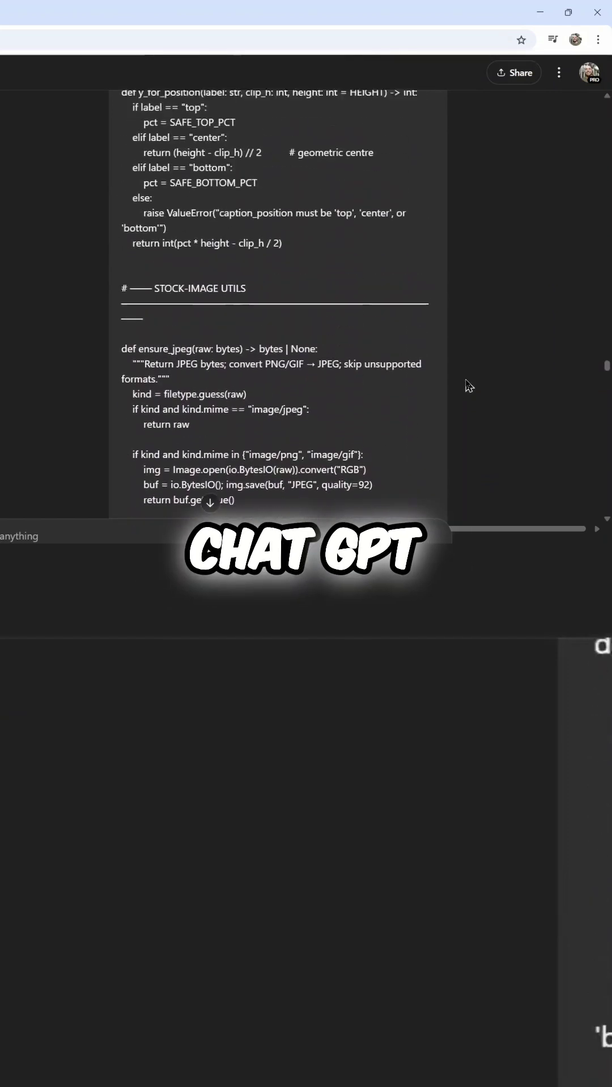
{"action": "scroll", "coordinate": [466, 386], "scroll_direction": "up", "scroll_amount": 4}
{"action": "scroll", "coordinate": [466, 387], "scroll_direction": "up", "scroll_amount": 3}
{"action": "scroll", "coordinate": [465, 386], "scroll_direction": "up", "scroll_amount": 5}
{"action": "scroll", "coordinate": [466, 386], "scroll_direction": "up", "scroll_amount": 1}
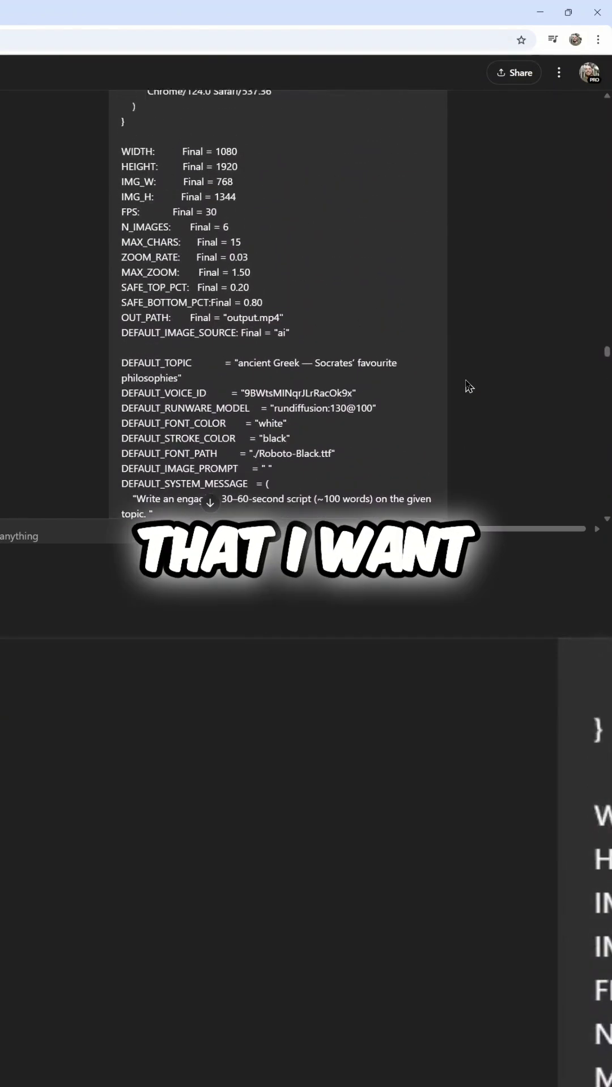
{"action": "scroll", "coordinate": [468, 385], "scroll_direction": "up", "scroll_amount": 5}
{"action": "scroll", "coordinate": [467, 385], "scroll_direction": "up", "scroll_amount": 4}
{"action": "scroll", "coordinate": [467, 386], "scroll_direction": "up", "scroll_amount": 3}
{"action": "scroll", "coordinate": [467, 385], "scroll_direction": "up", "scroll_amount": 3}
{"action": "scroll", "coordinate": [467, 385], "scroll_direction": "up", "scroll_amount": 3}
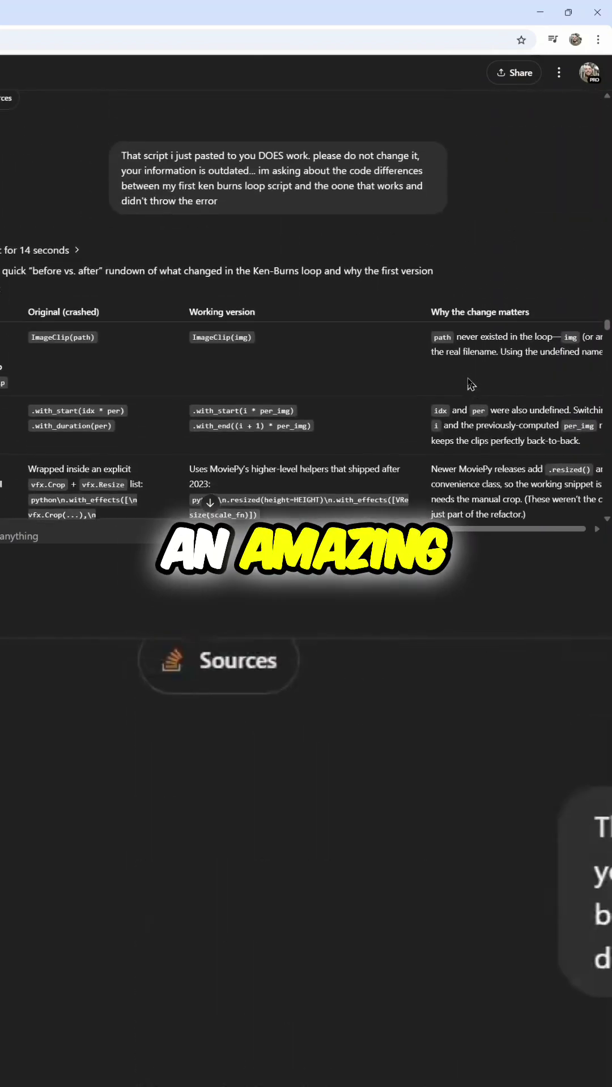
{"action": "scroll", "coordinate": [468, 386], "scroll_direction": "up", "scroll_amount": 3}
{"action": "scroll", "coordinate": [468, 385], "scroll_direction": "up", "scroll_amount": 2}
{"action": "scroll", "coordinate": [468, 385], "scroll_direction": "up", "scroll_amount": 3}
{"action": "scroll", "coordinate": [468, 385], "scroll_direction": "up", "scroll_amount": 1}
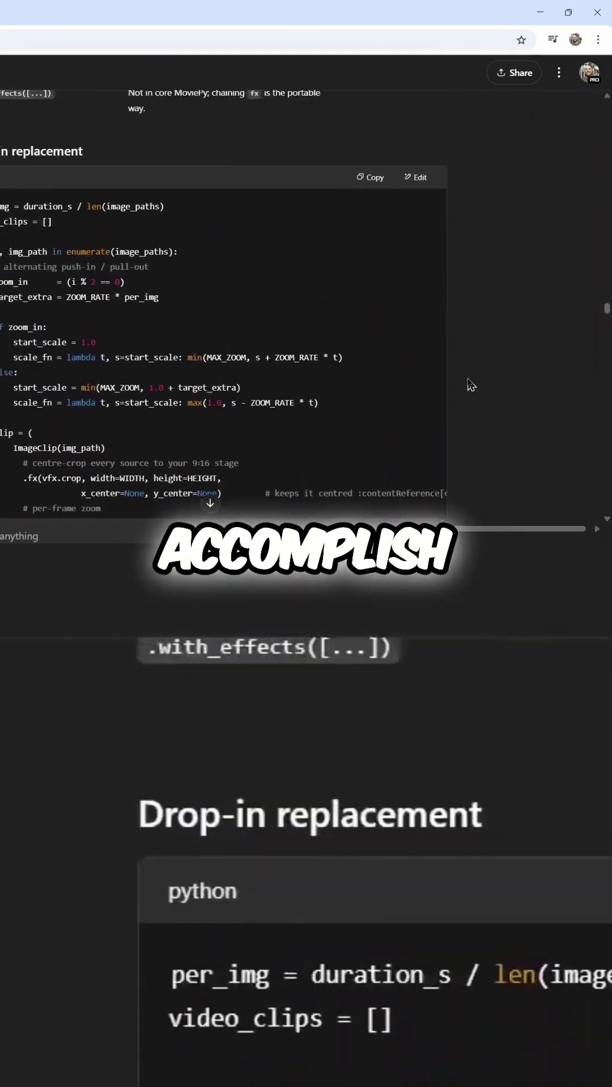
{"action": "scroll", "coordinate": [467, 385], "scroll_direction": "up", "scroll_amount": 3}
{"action": "scroll", "coordinate": [468, 385], "scroll_direction": "up", "scroll_amount": 4}
{"action": "scroll", "coordinate": [468, 385], "scroll_direction": "up", "scroll_amount": 1}
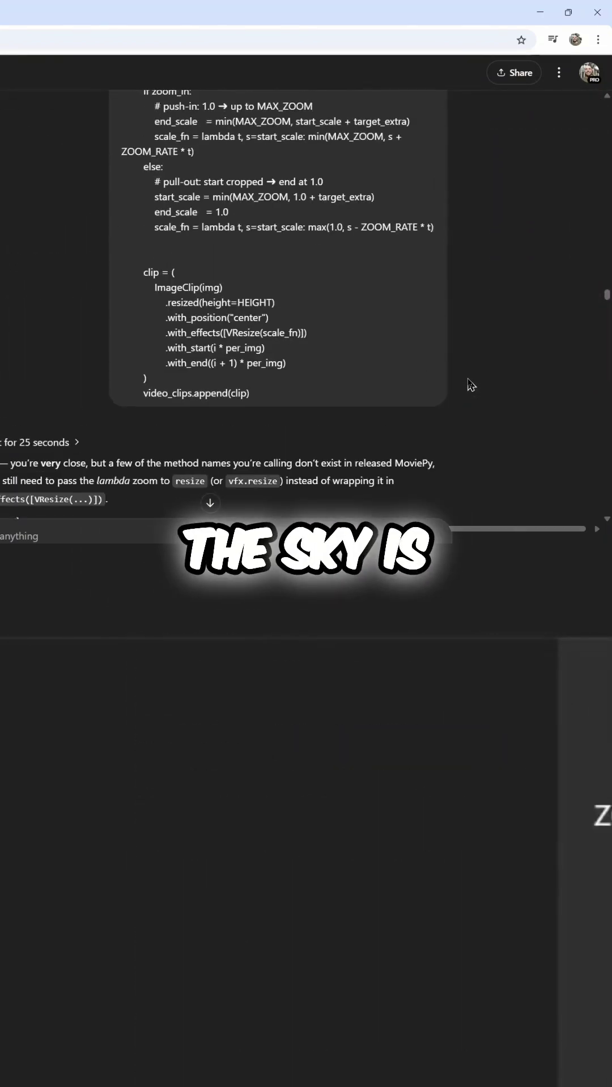
{"action": "scroll", "coordinate": [467, 385], "scroll_direction": "up", "scroll_amount": 2}
{"action": "scroll", "coordinate": [468, 386], "scroll_direction": "up", "scroll_amount": 3}
{"action": "scroll", "coordinate": [467, 385], "scroll_direction": "up", "scroll_amount": 3}
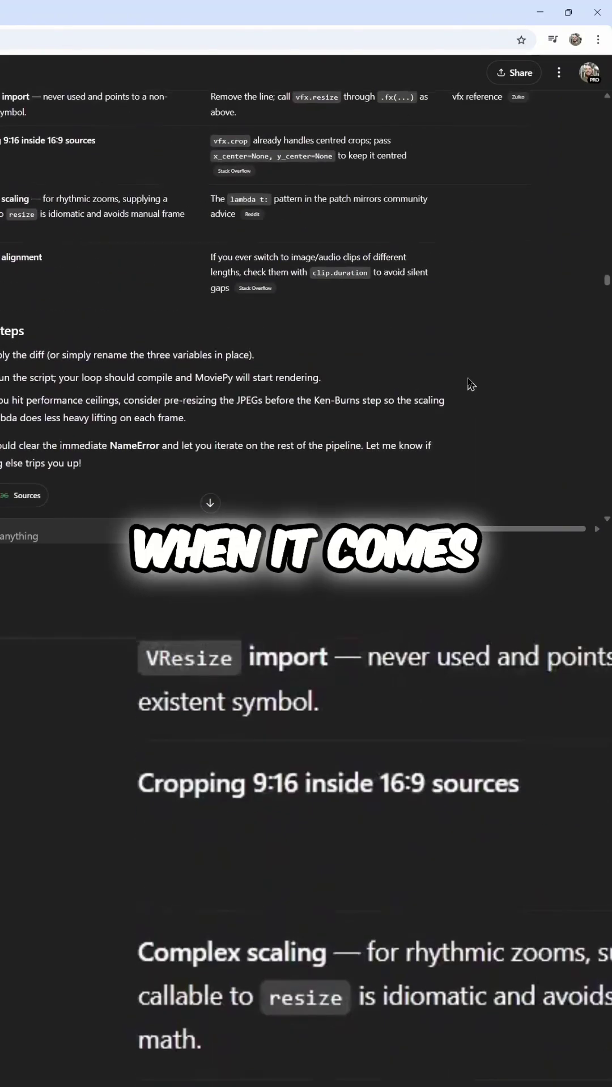
{"action": "scroll", "coordinate": [467, 385], "scroll_direction": "up", "scroll_amount": 3}
{"action": "scroll", "coordinate": [468, 385], "scroll_direction": "up", "scroll_amount": 3}
{"action": "scroll", "coordinate": [467, 385], "scroll_direction": "up", "scroll_amount": 2}
{"action": "scroll", "coordinate": [468, 386], "scroll_direction": "up", "scroll_amount": 3}
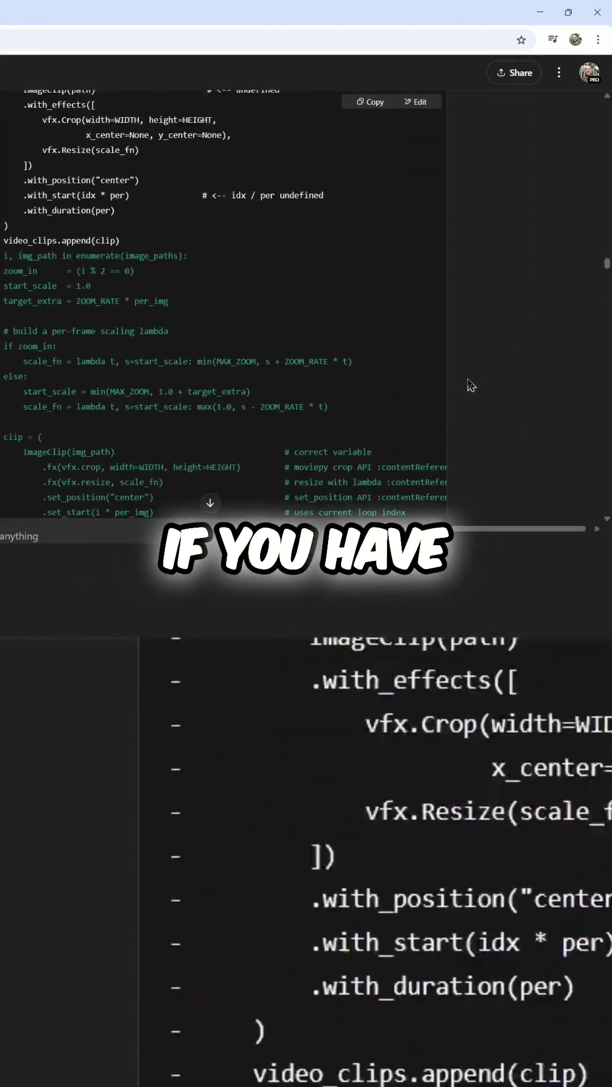
{"action": "scroll", "coordinate": [467, 384], "scroll_direction": "up", "scroll_amount": 3}
{"action": "scroll", "coordinate": [467, 385], "scroll_direction": "up", "scroll_amount": 4}
{"action": "scroll", "coordinate": [468, 385], "scroll_direction": "up", "scroll_amount": 2}
{"action": "scroll", "coordinate": [467, 385], "scroll_direction": "up", "scroll_amount": 3}
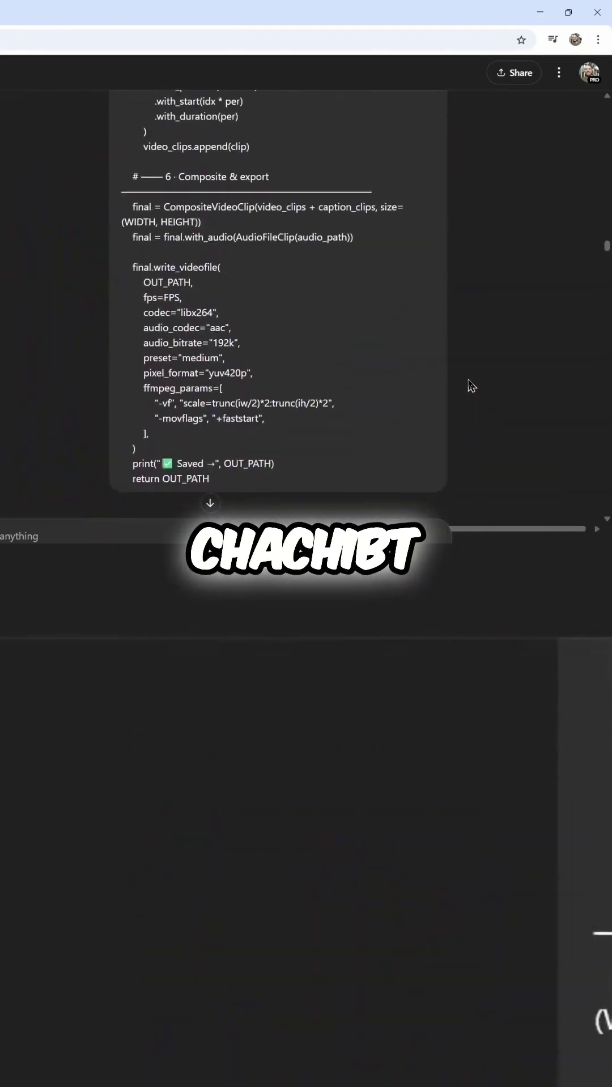
{"action": "scroll", "coordinate": [473, 386], "scroll_direction": "up", "scroll_amount": 2}
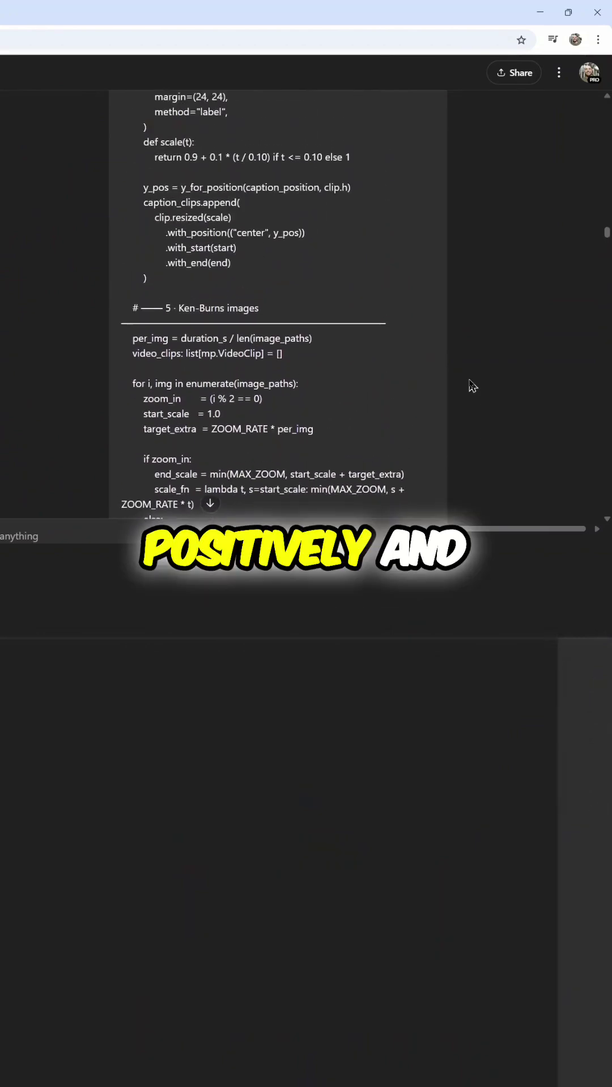
{"action": "scroll", "coordinate": [473, 386], "scroll_direction": "up", "scroll_amount": 3}
{"action": "scroll", "coordinate": [473, 386], "scroll_direction": "up", "scroll_amount": 3}
{"action": "scroll", "coordinate": [472, 386], "scroll_direction": "up", "scroll_amount": 2}
{"action": "scroll", "coordinate": [472, 386], "scroll_direction": "up", "scroll_amount": 2}
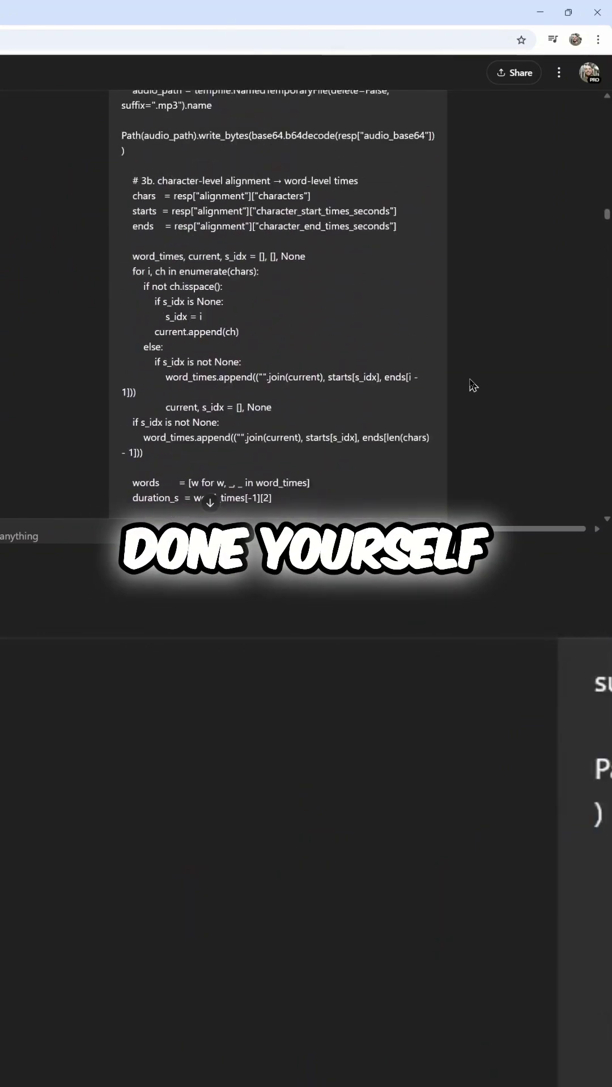